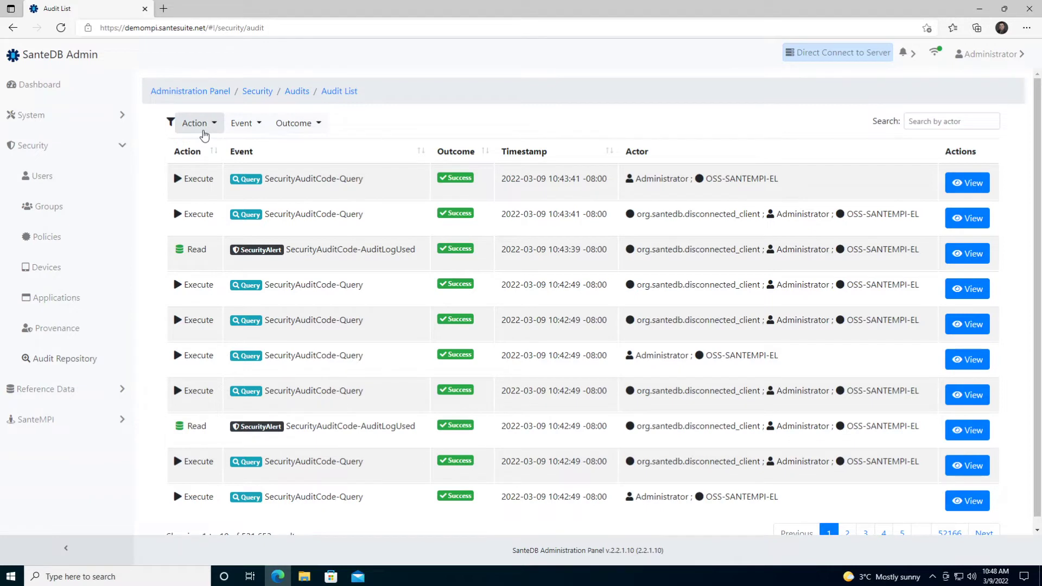
- Filter the audit list by the Execute action, the Authentication event and the Major Fail outcome
{"action": "left_click", "coordinate": [203, 125]}
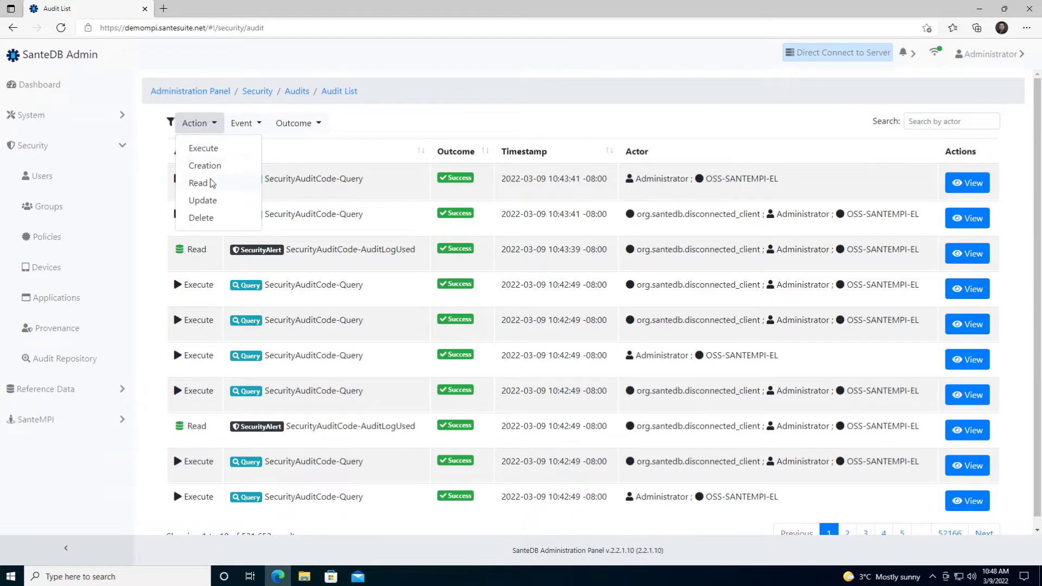
{"action": "left_click", "coordinate": [205, 148]}
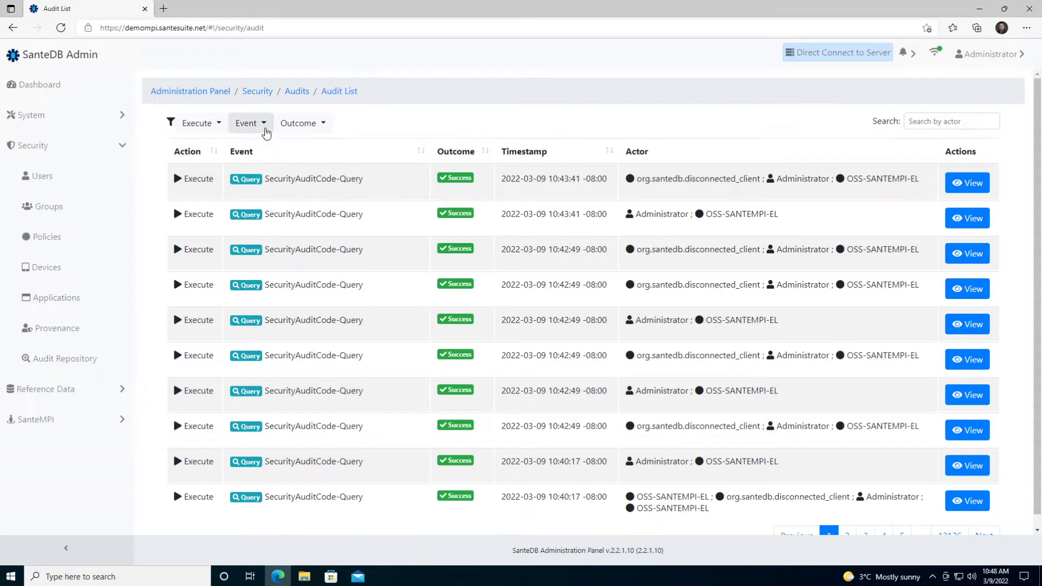
{"action": "left_click", "coordinate": [266, 125]}
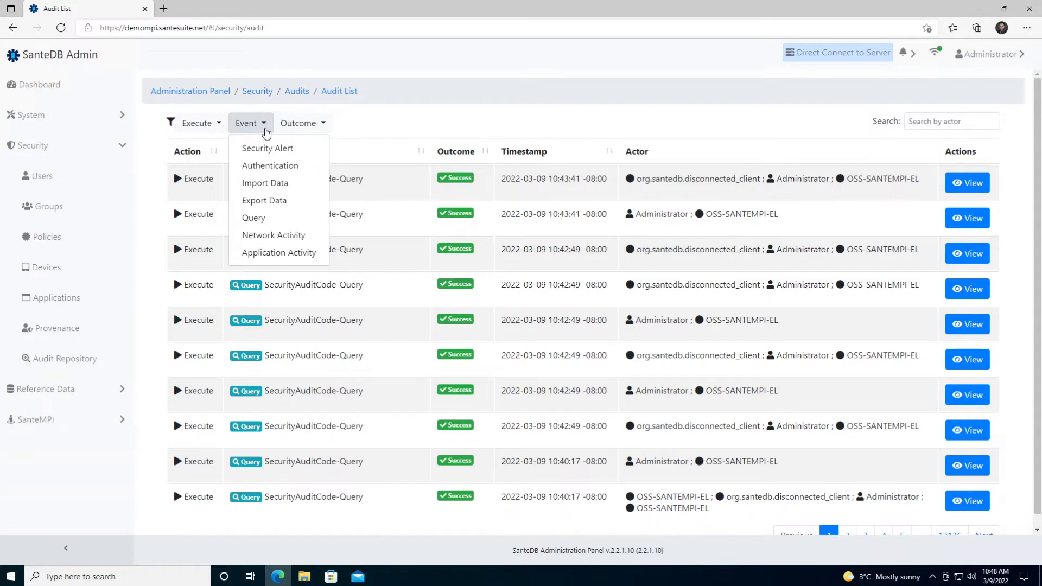
{"action": "left_click", "coordinate": [273, 173]}
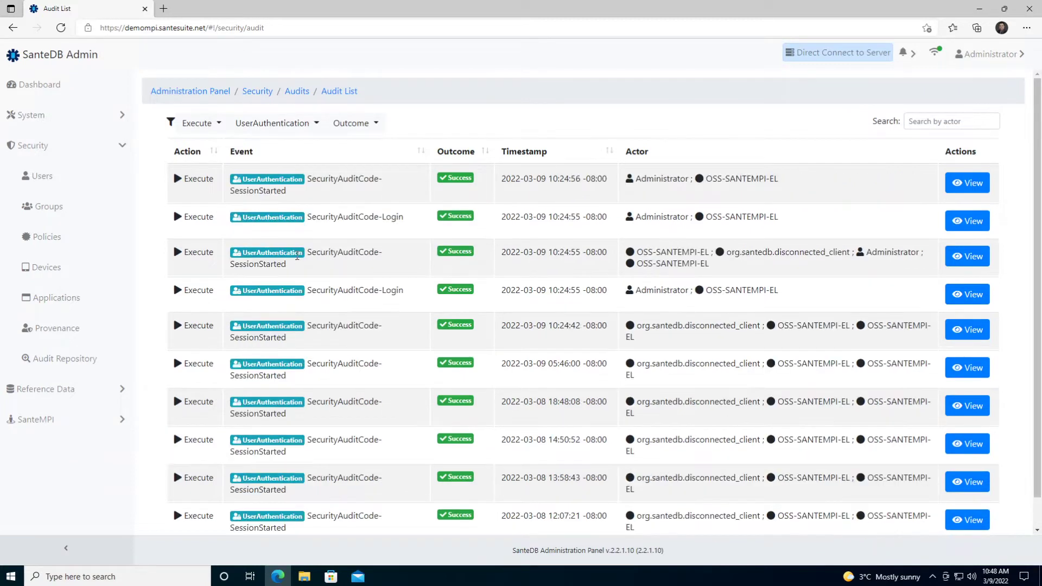
{"action": "left_click", "coordinate": [351, 123]}
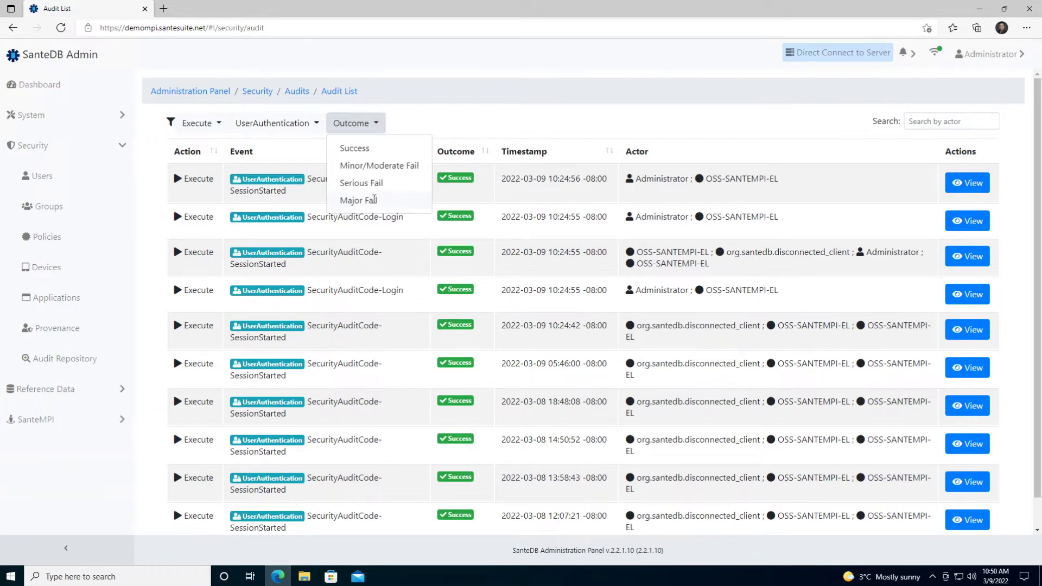
{"action": "left_click", "coordinate": [374, 200]}
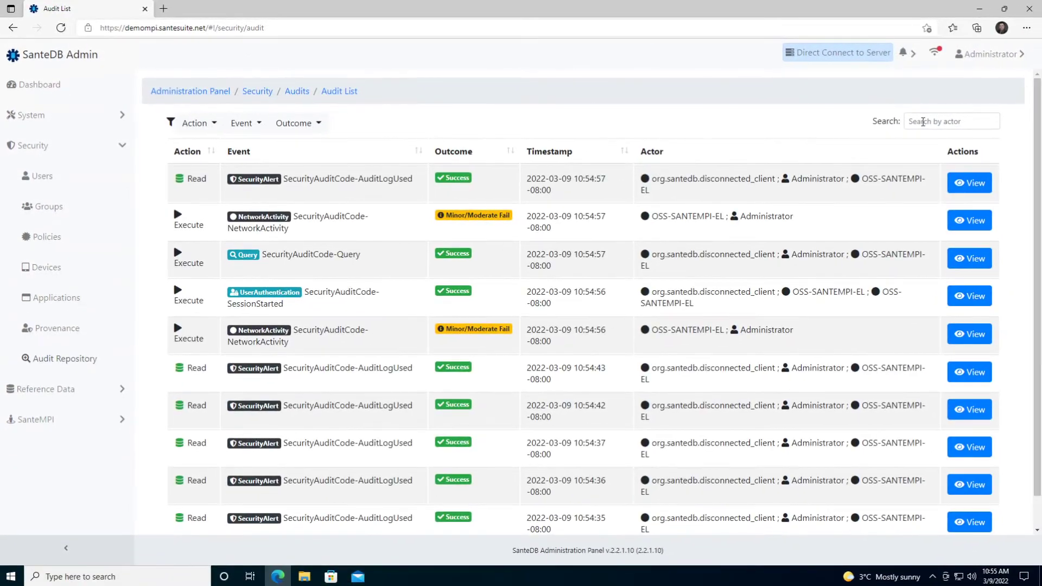
- Search the audits for the actor demoadmin and filter them by the Execute action and Query event
{"action": "left_click", "coordinate": [923, 122]}
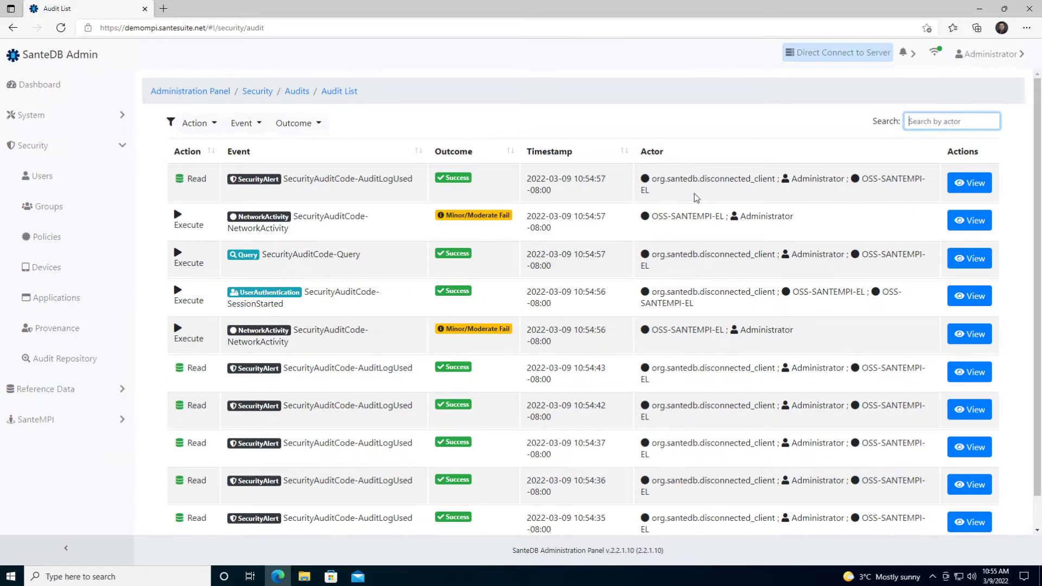
{"action": "type", "text": "demoadmin"}
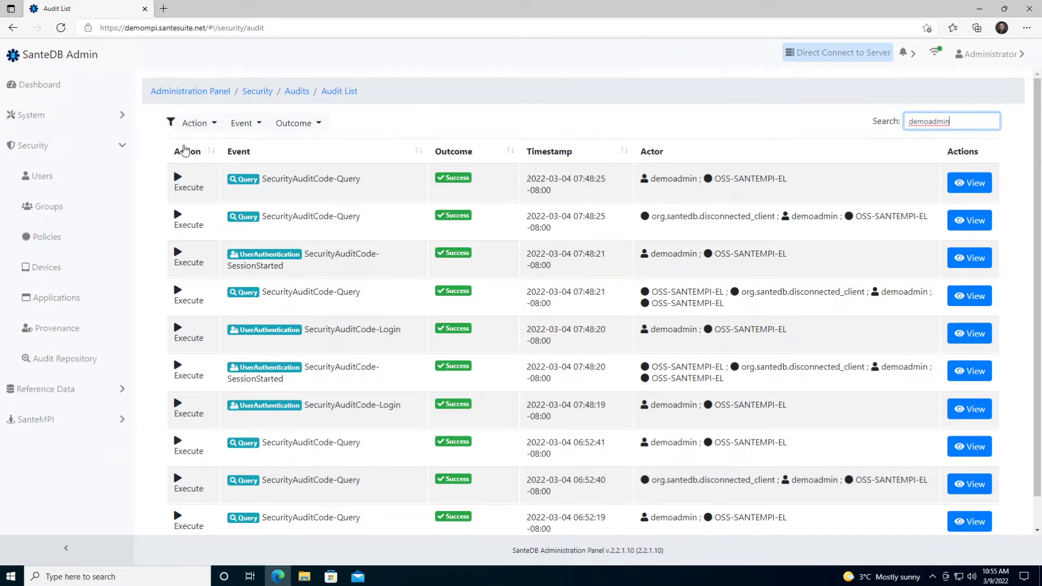
{"action": "left_click", "coordinate": [197, 123]}
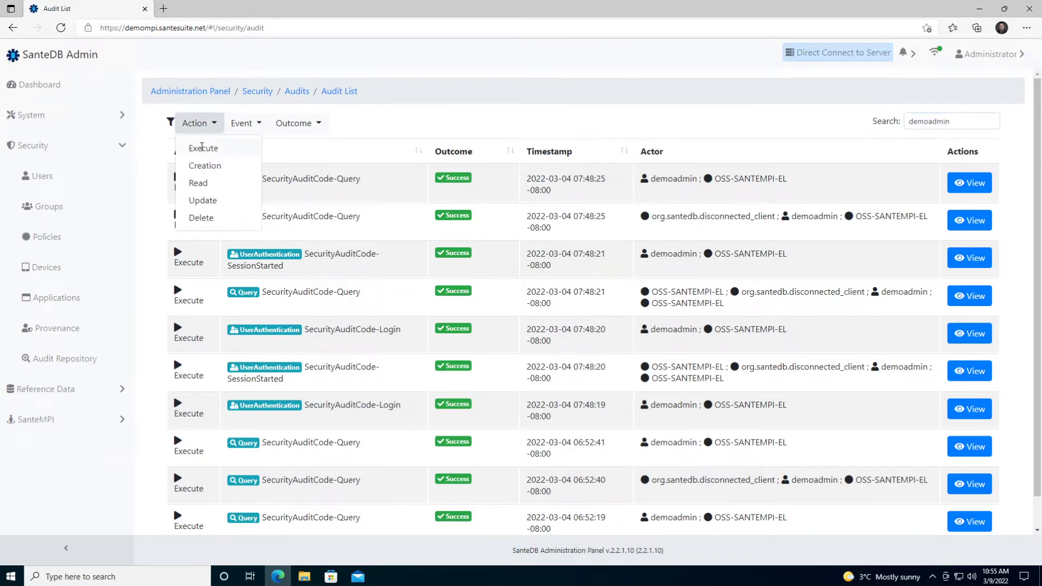
{"action": "left_click", "coordinate": [202, 147]}
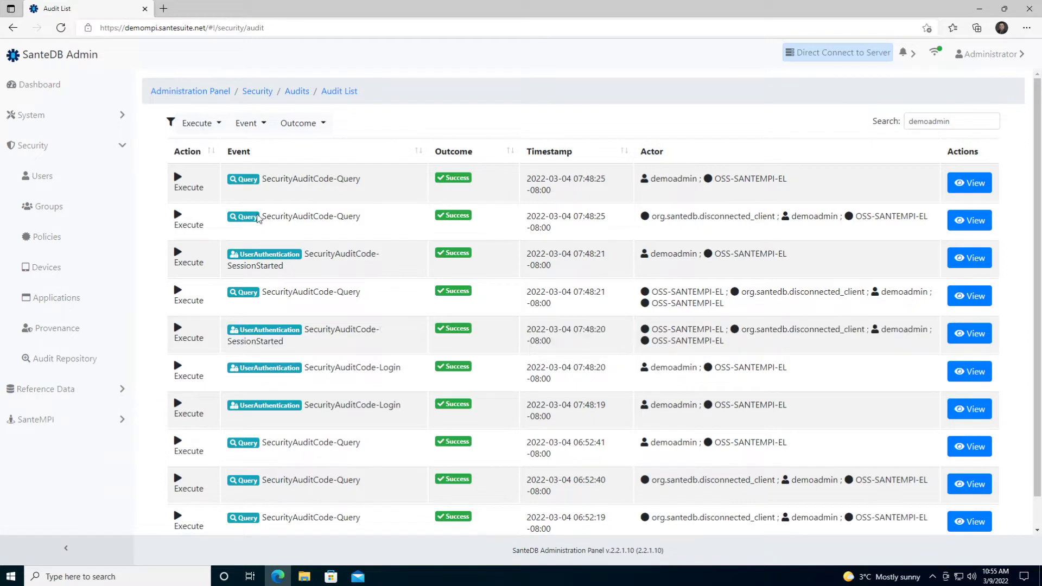
{"action": "left_click", "coordinate": [258, 134]}
{"action": "left_click", "coordinate": [268, 217]}
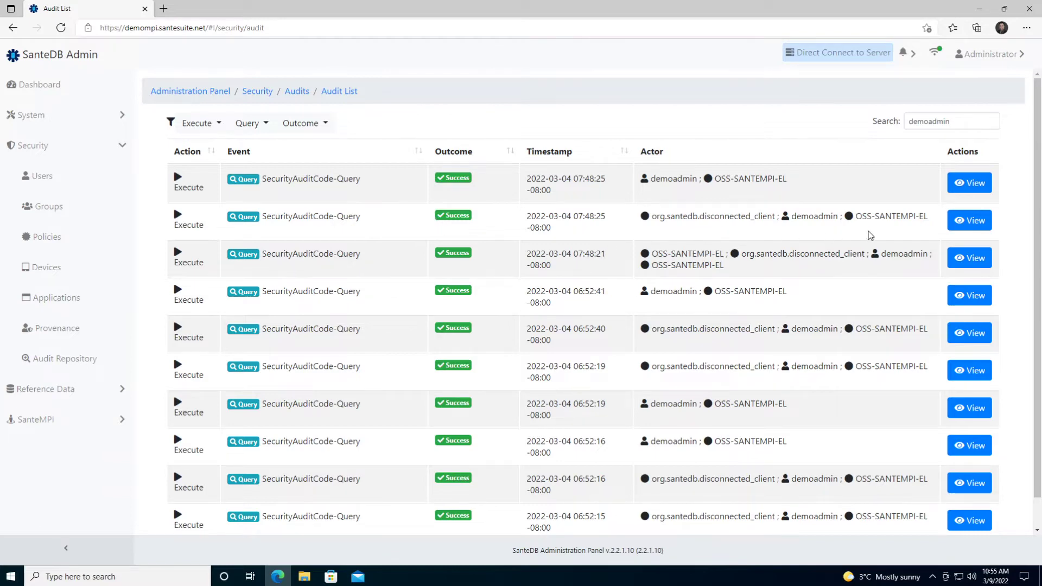
{"action": "left_click", "coordinate": [971, 227]}
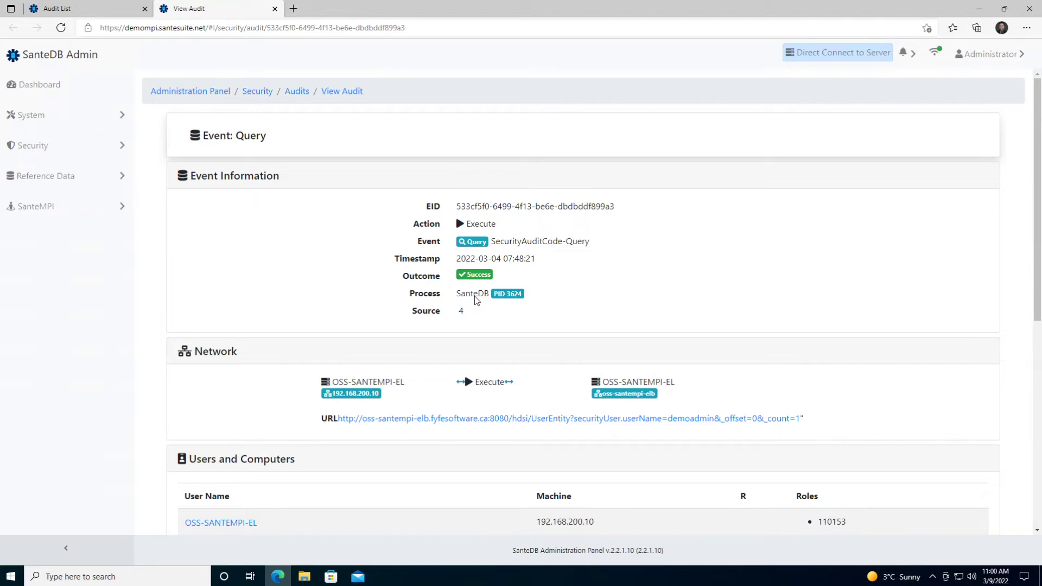
{"action": "double_click", "coordinate": [472, 294]}
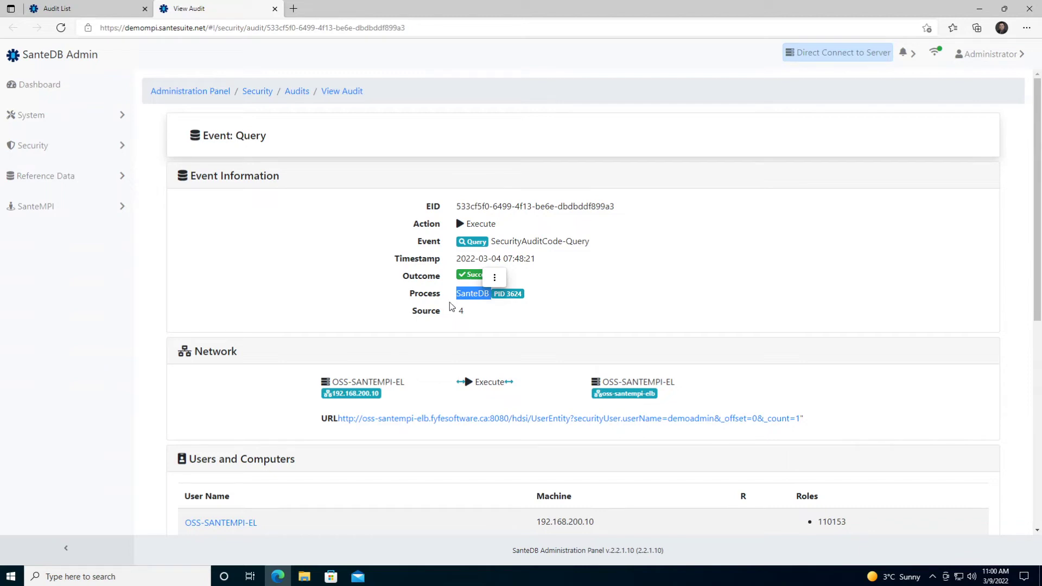
{"action": "left_click", "coordinate": [451, 306]}
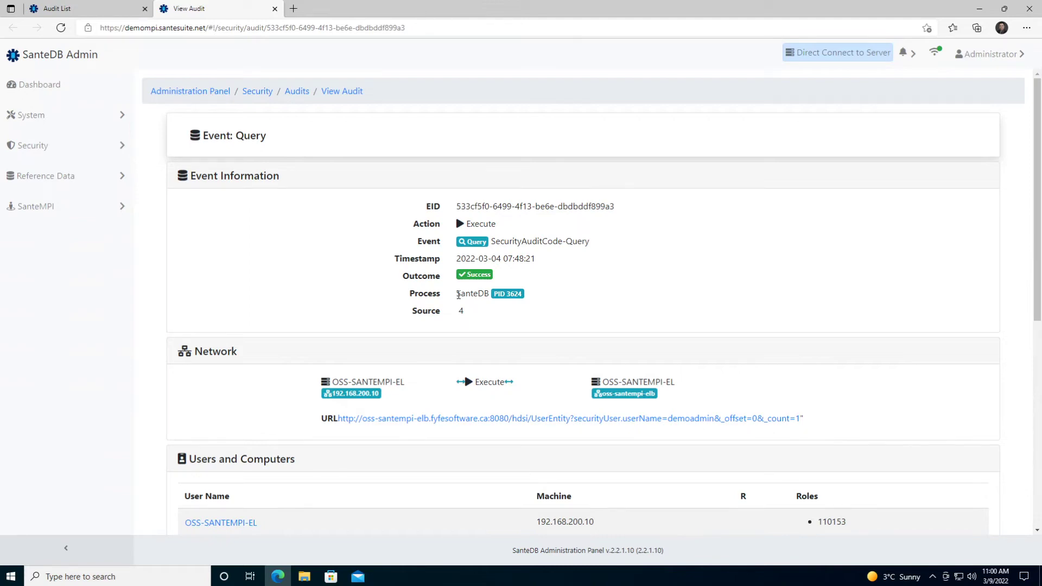
{"action": "scroll", "coordinate": [459, 295], "scroll_direction": "down", "scroll_amount": 1}
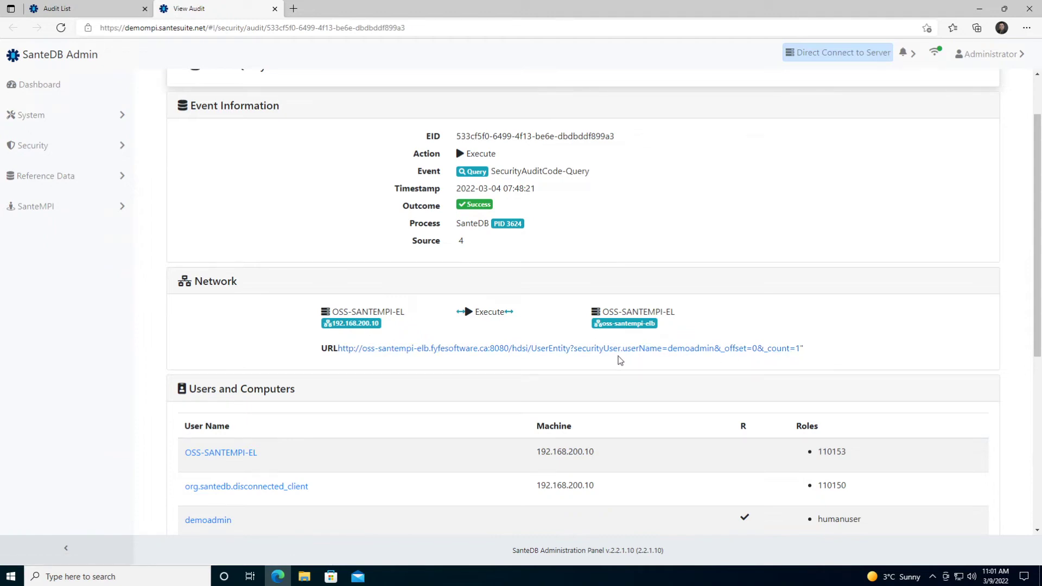
- Examine the audit's Users and Computers table, highlighting the role codes of the two OSS-SANTEMPI-EL entries and org.santedb.disconnected_client
{"action": "scroll", "coordinate": [620, 361], "scroll_direction": "down", "scroll_amount": 2}
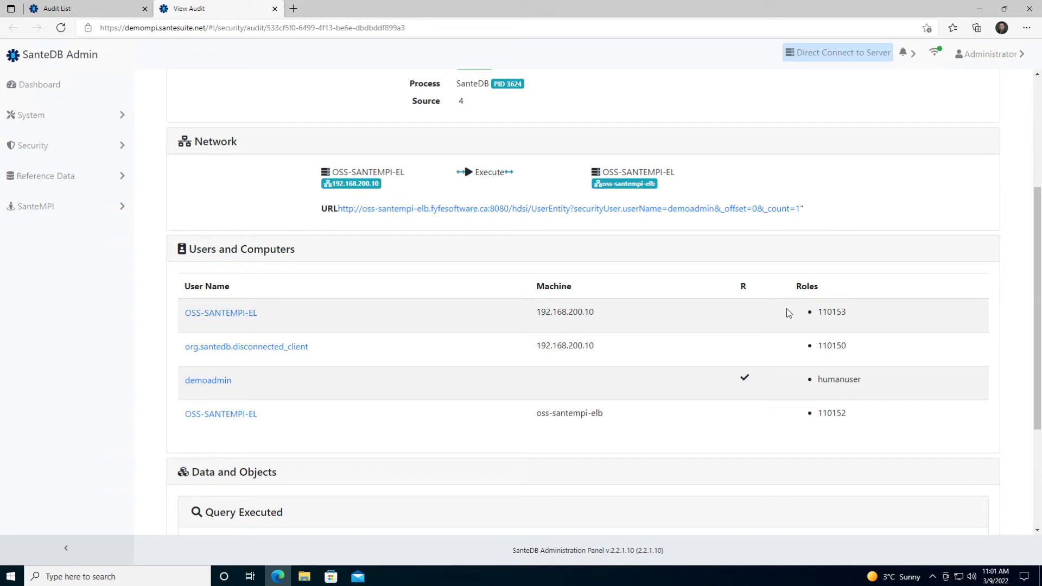
{"action": "double_click", "coordinate": [825, 312]}
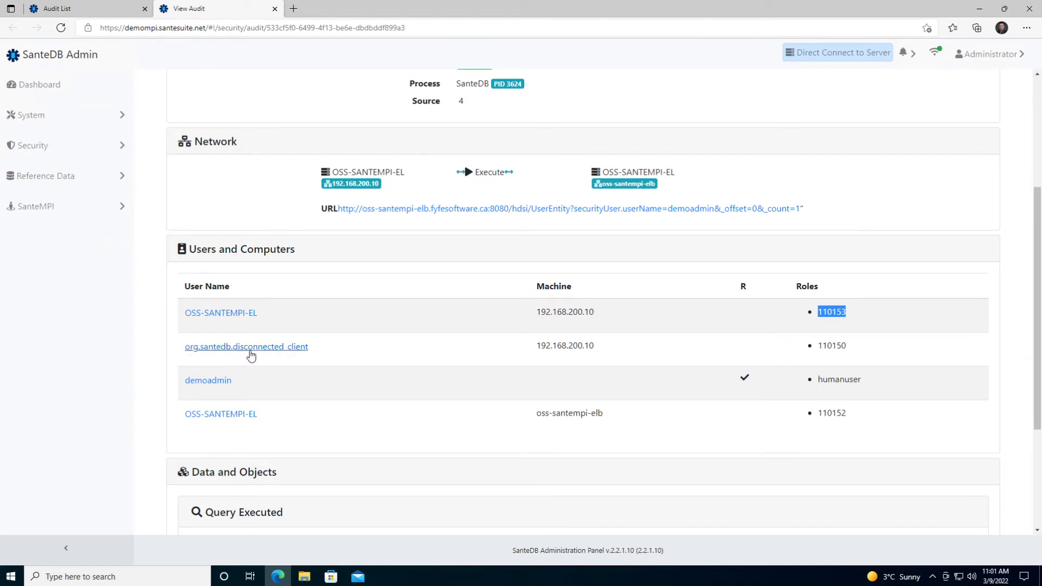
{"action": "double_click", "coordinate": [831, 345]}
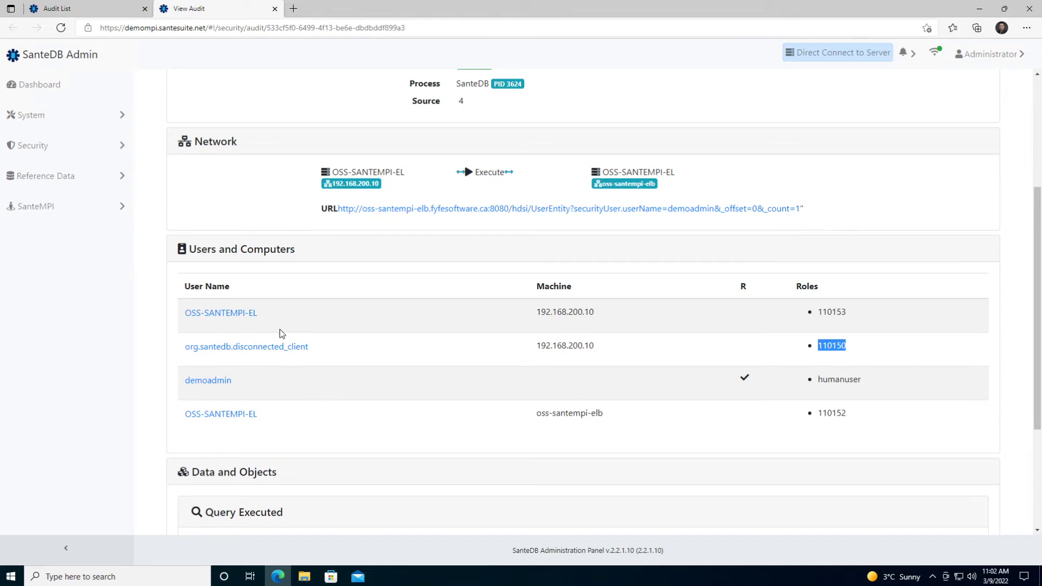
{"action": "double_click", "coordinate": [841, 413]}
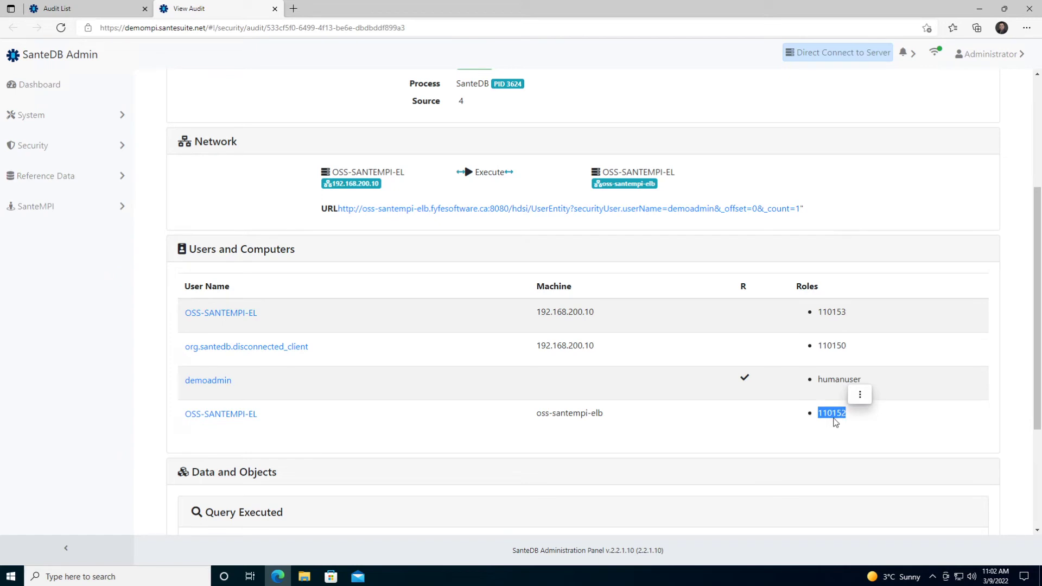
{"action": "mouse_move", "coordinate": [860, 395]}
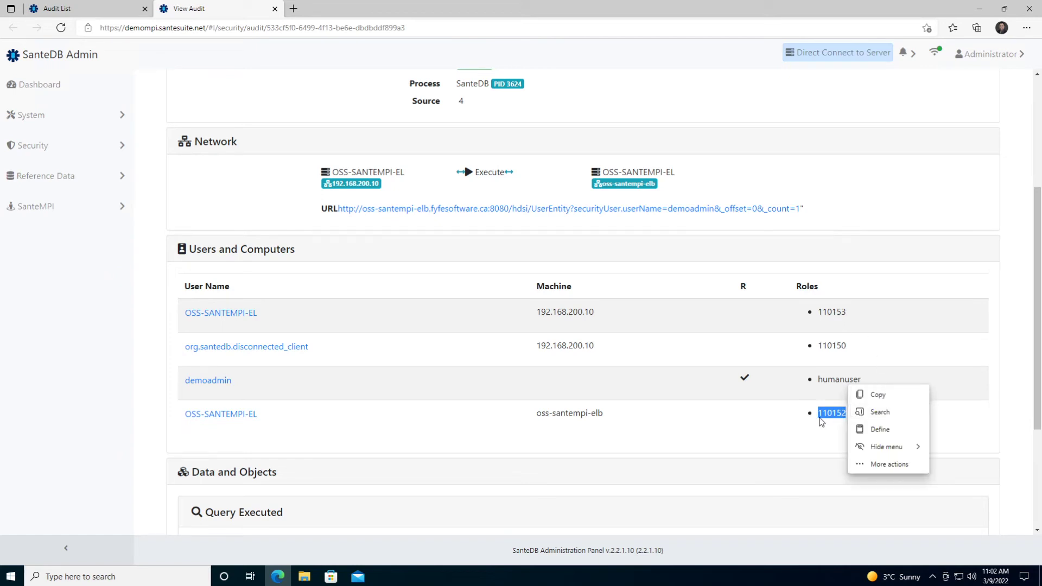
{"action": "left_click", "coordinate": [804, 424]}
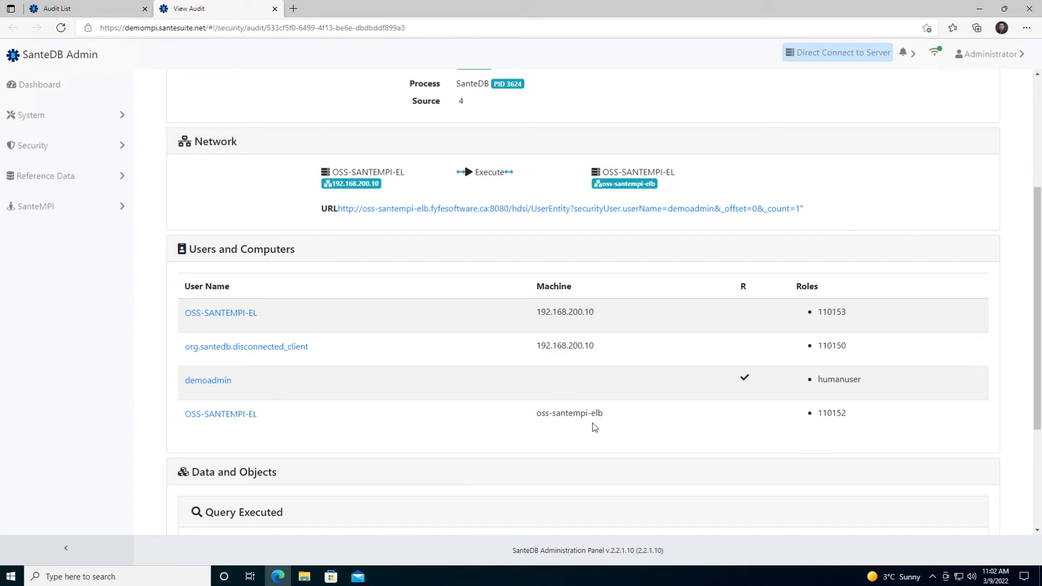
- Examine the audit's Data and Objects section, highlighting the person object's role and lifecycle, and the executed query's ID type and query text
{"action": "scroll", "coordinate": [594, 428], "scroll_direction": "down", "scroll_amount": 3}
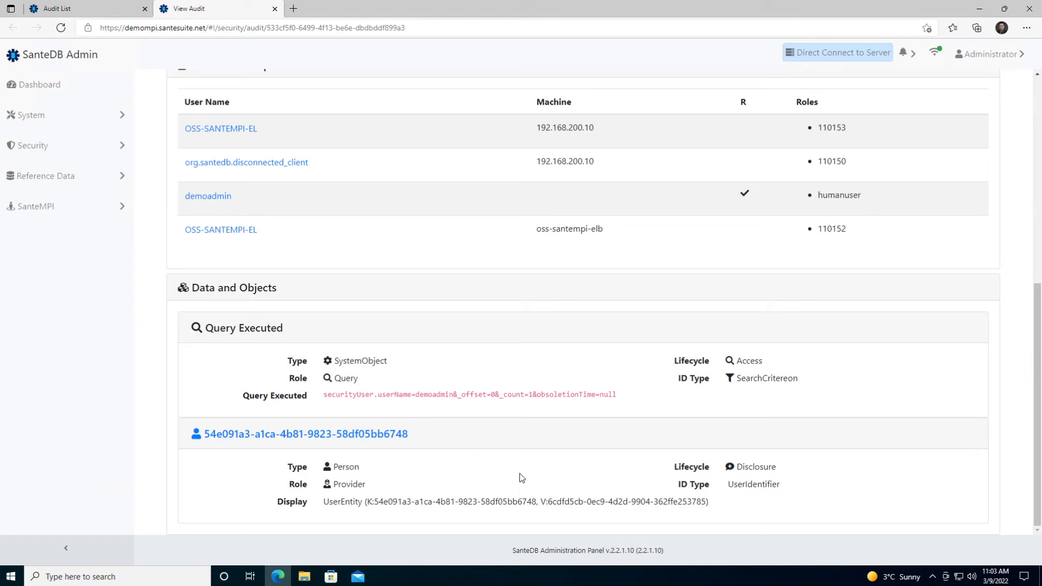
{"action": "scroll", "coordinate": [521, 477], "scroll_direction": "up", "scroll_amount": 1}
{"action": "scroll", "coordinate": [489, 471], "scroll_direction": "down", "scroll_amount": 1}
{"action": "double_click", "coordinate": [349, 484]}
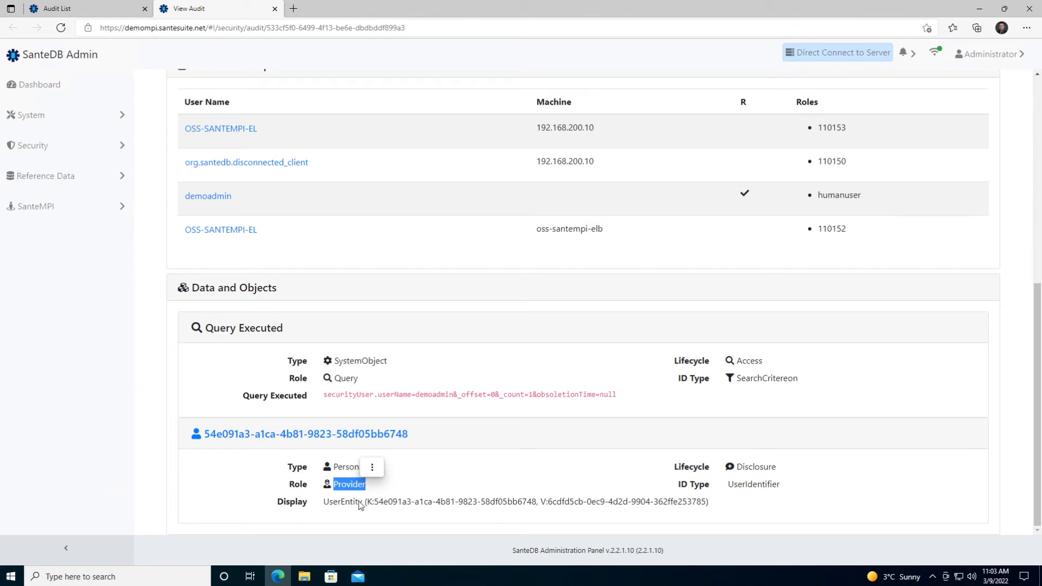
{"action": "double_click", "coordinate": [756, 467]}
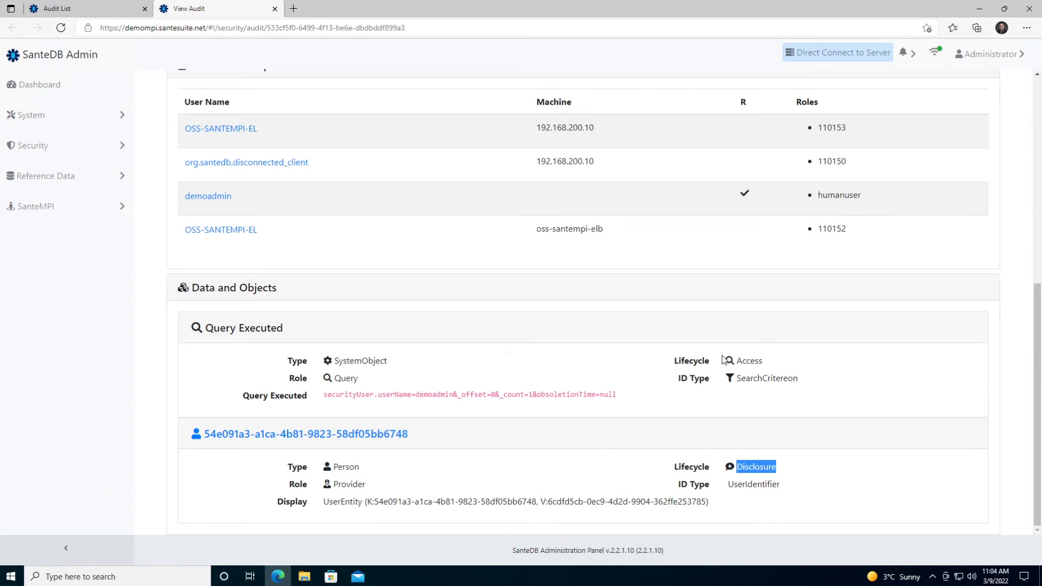
{"action": "double_click", "coordinate": [774, 378]}
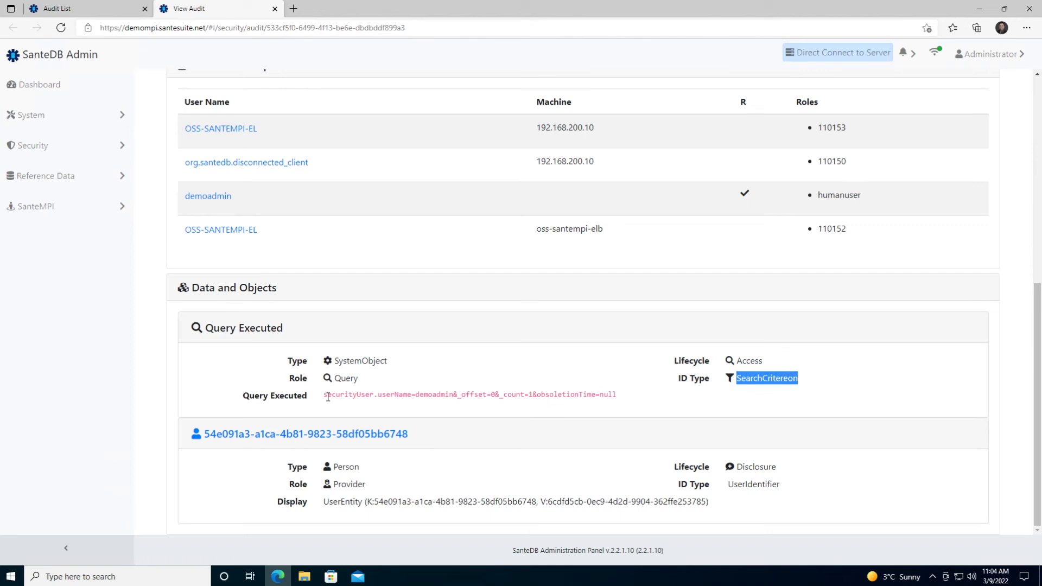
{"action": "left_click_drag", "start_coordinate": [323, 396], "coordinate": [624, 395]}
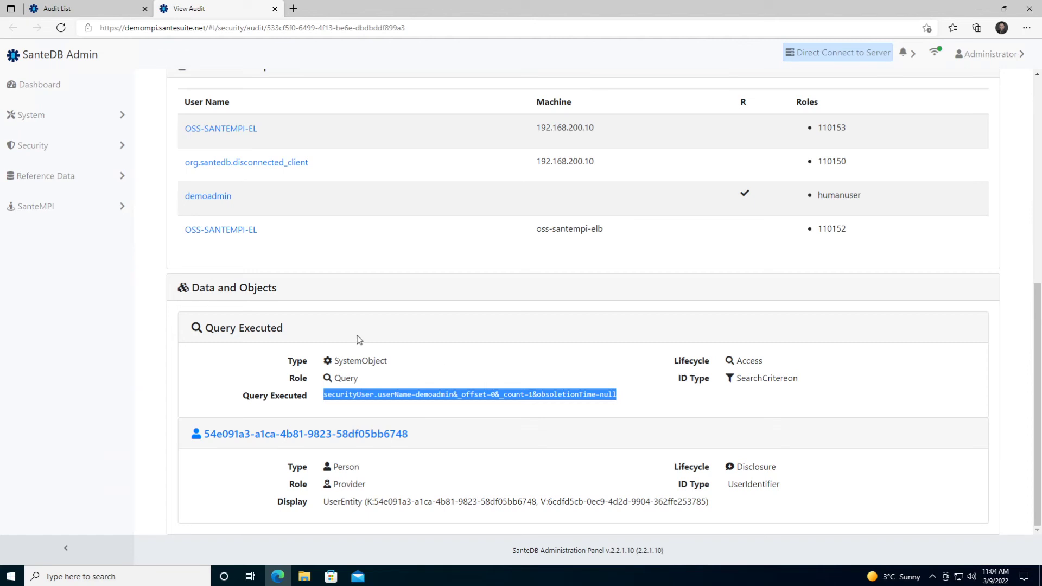
{"action": "left_click", "coordinate": [406, 381]}
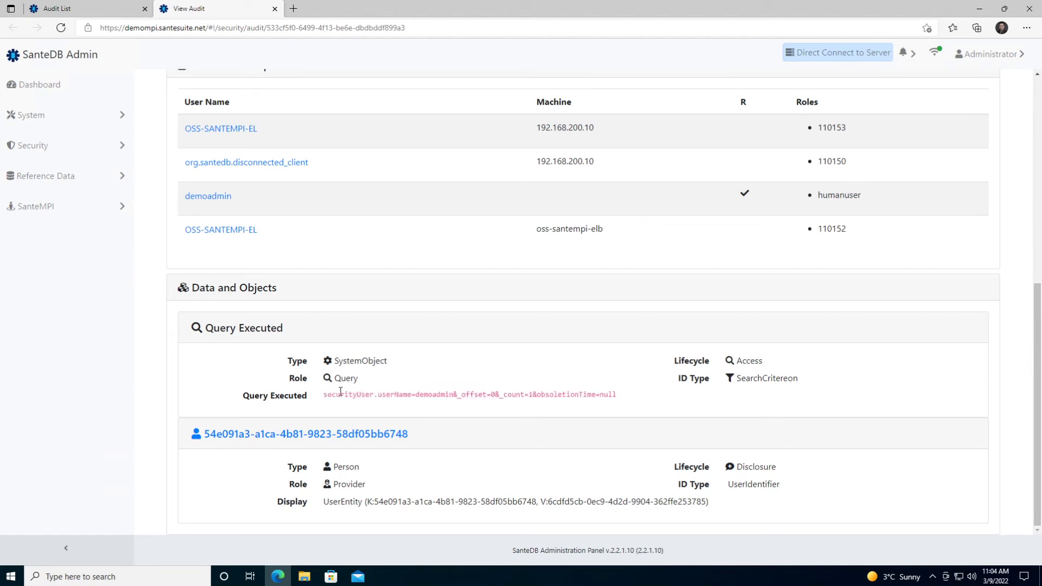
{"action": "left_click_drag", "start_coordinate": [325, 396], "coordinate": [617, 396]}
{"action": "left_click", "coordinate": [585, 389]}
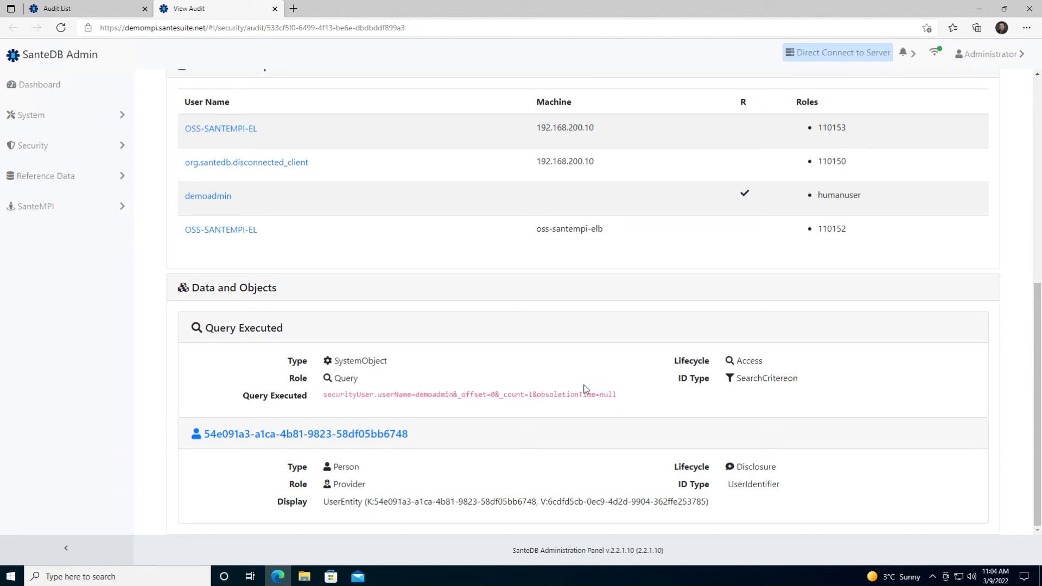